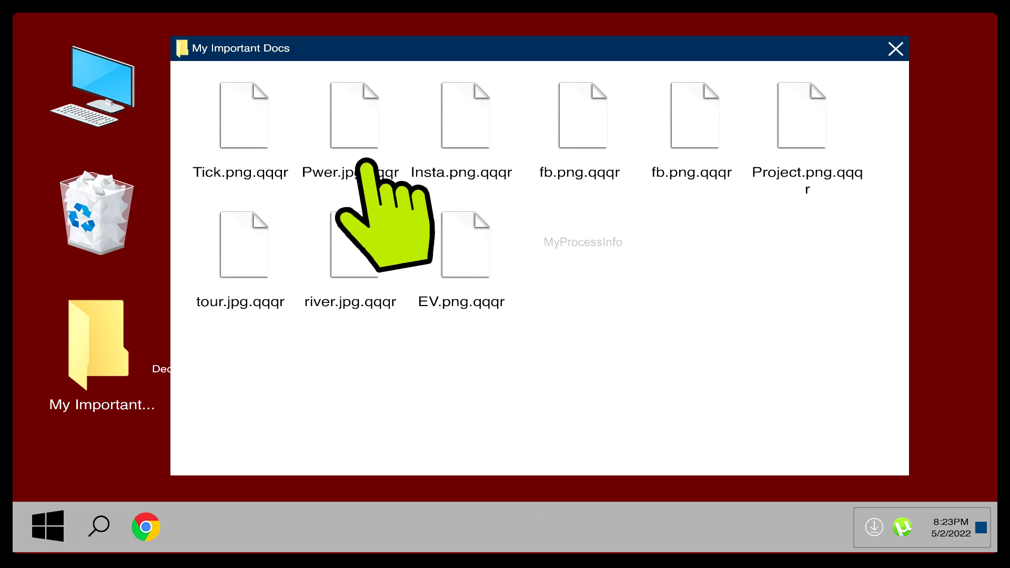
Inspect the encrypted Insta.png.qqqr and EV.png.qqqr files, then close the My Important Docs folder
left_click(350, 103)
left_click(465, 131)
left_click(462, 237)
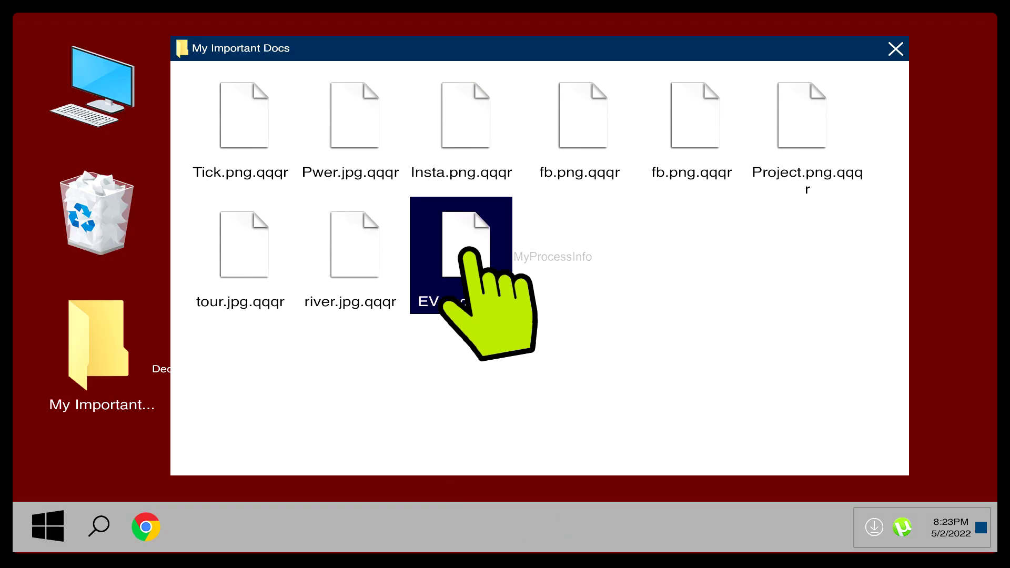
left_click(896, 50)
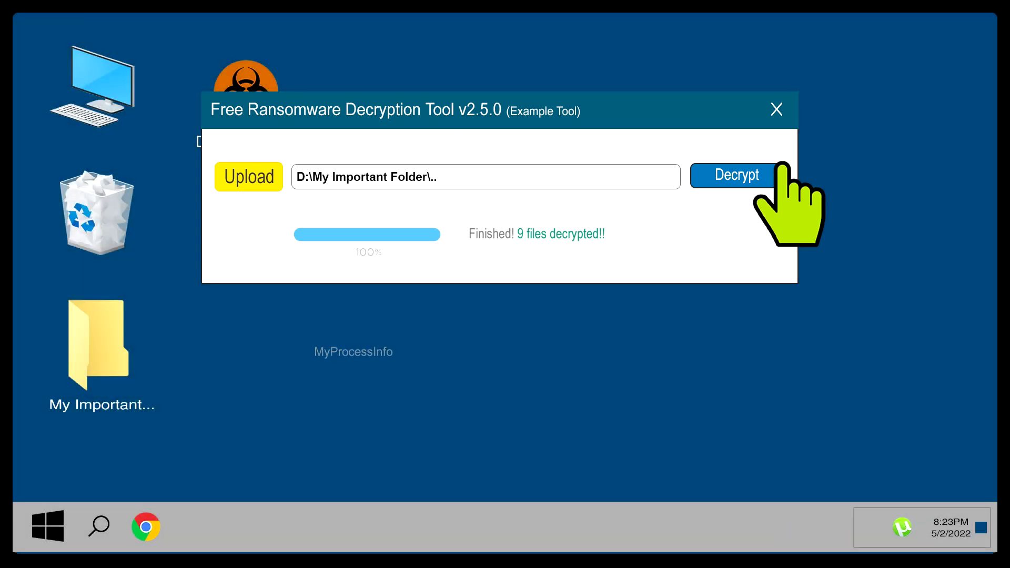
Close the Free Ransomware Decryption Tool after it reports 9 files decrypted
left_click(777, 108)
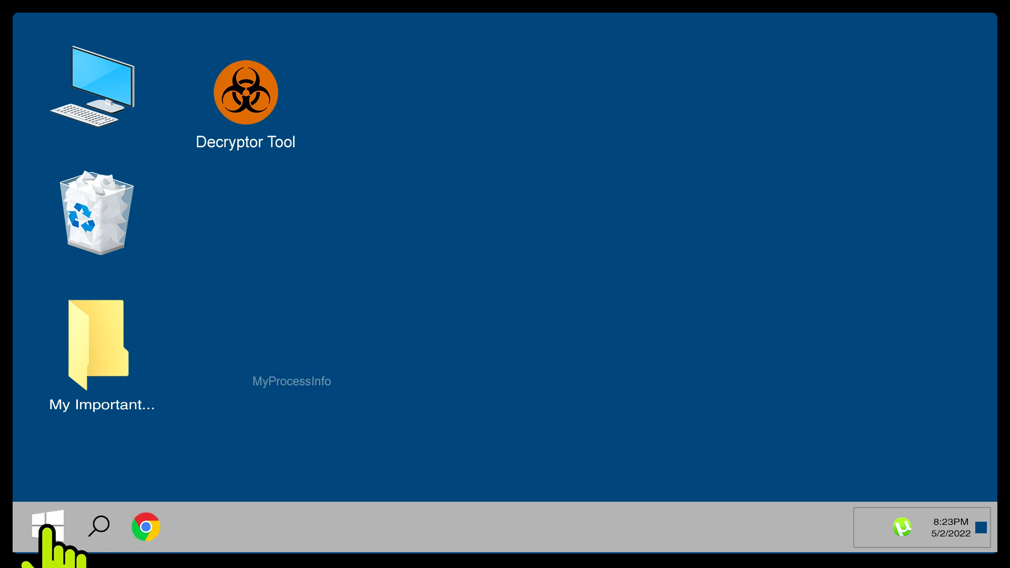
Shut the computer down from the Start menu's power options
left_click(48, 528)
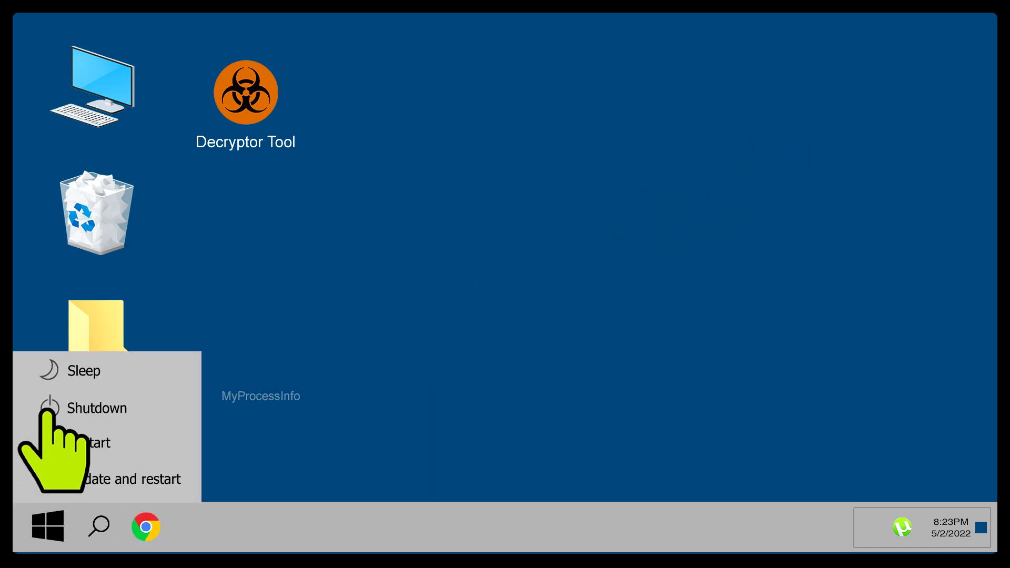
left_click(47, 408)
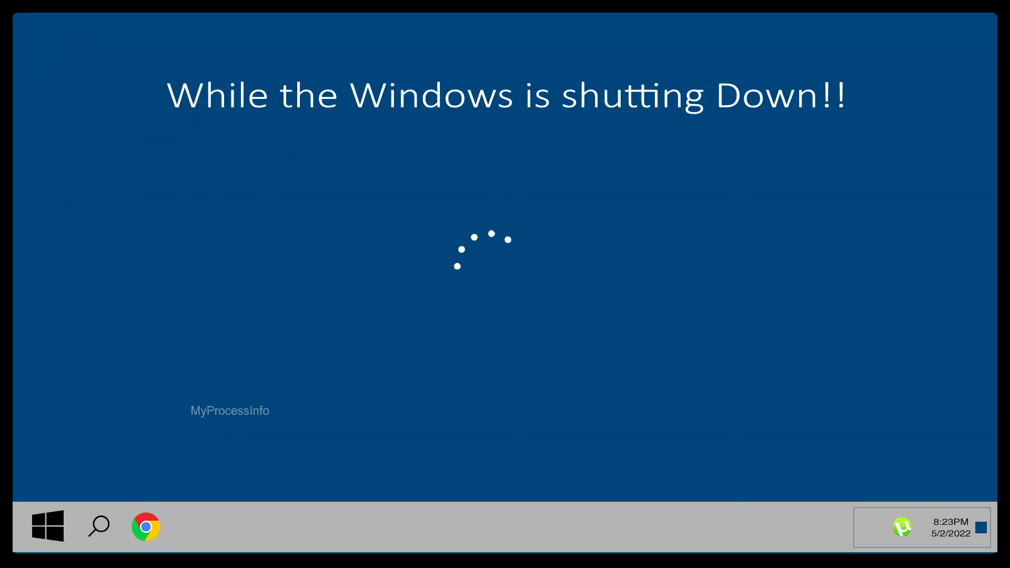